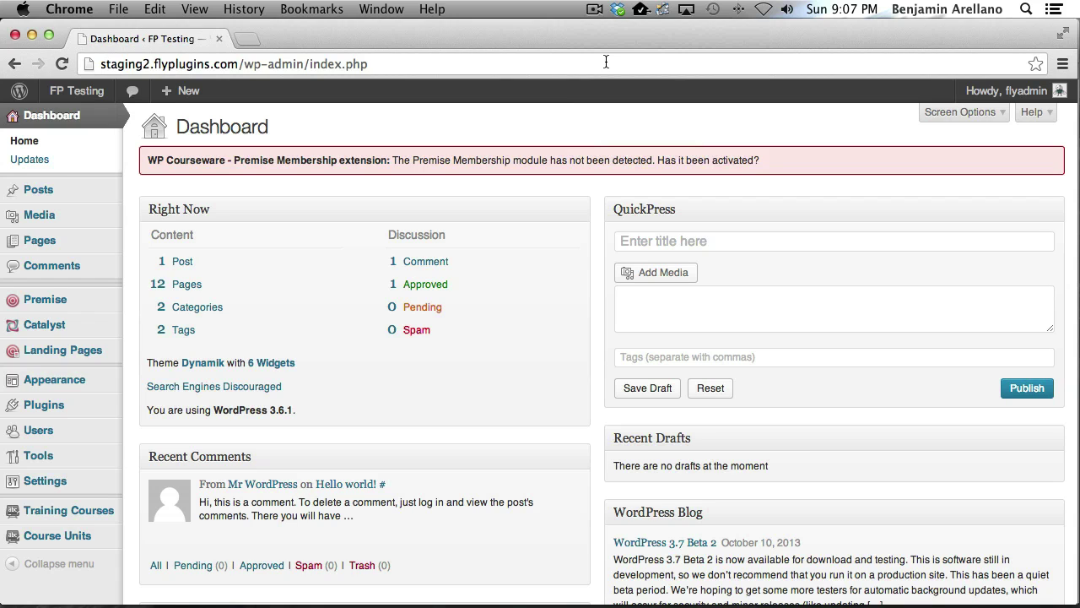
On the Premise main settings page, save with 'Enable the membership module' checked
mouse_move(60, 305)
left_click(184, 302)
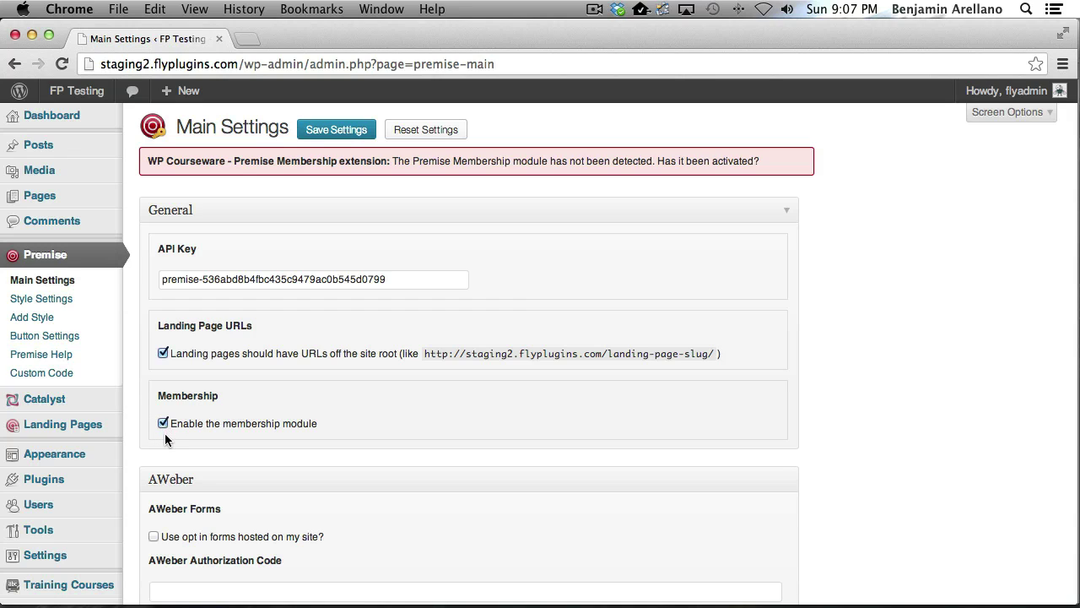
left_click(329, 134)
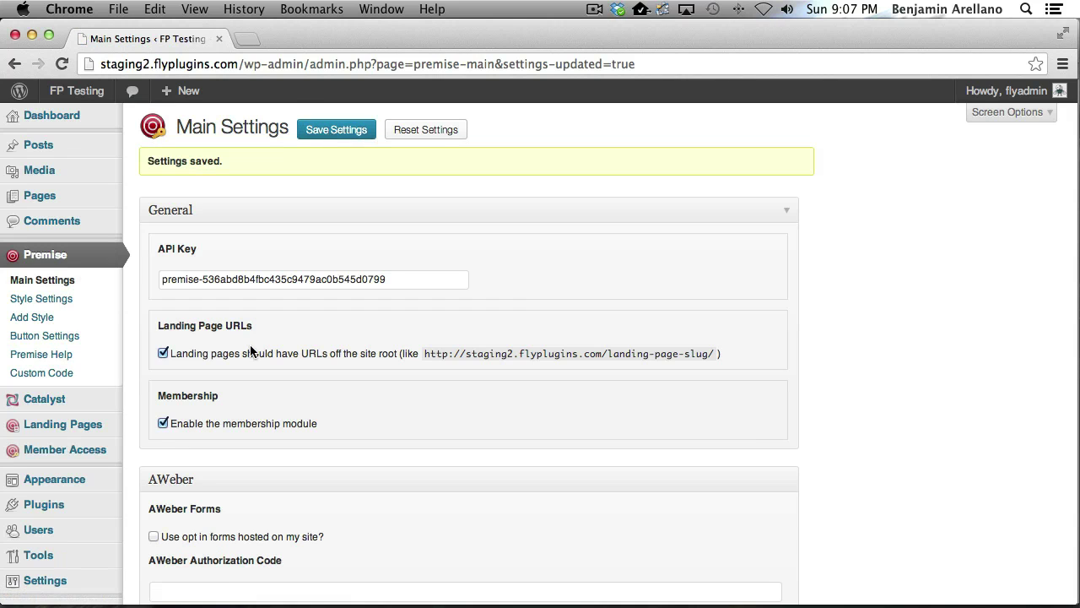
mouse_move(29, 453)
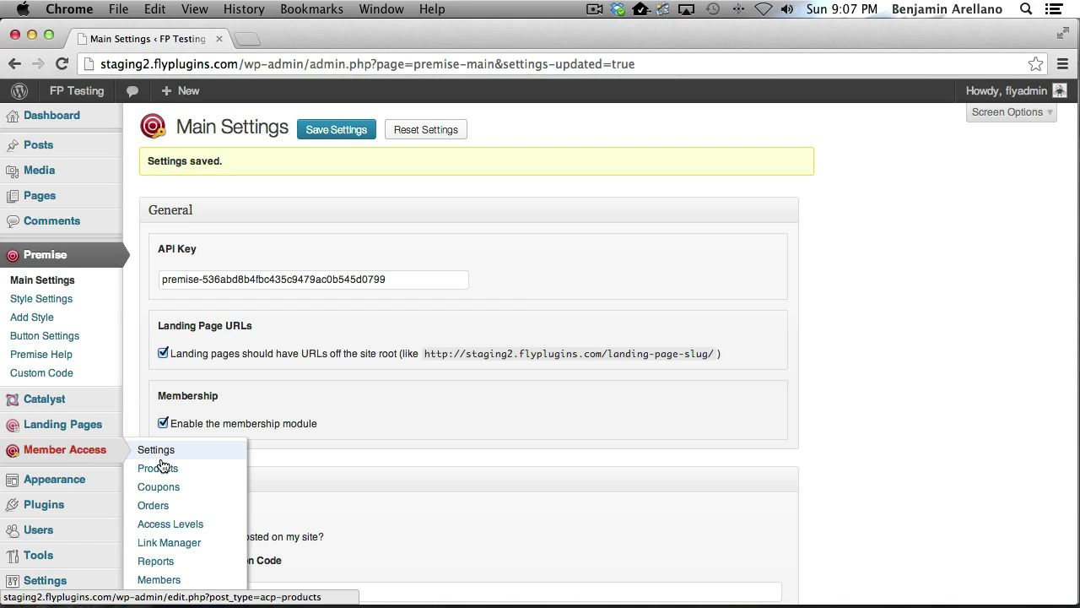
Review both Premise products and their access levels, then browse the Training Courses list
left_click(158, 469)
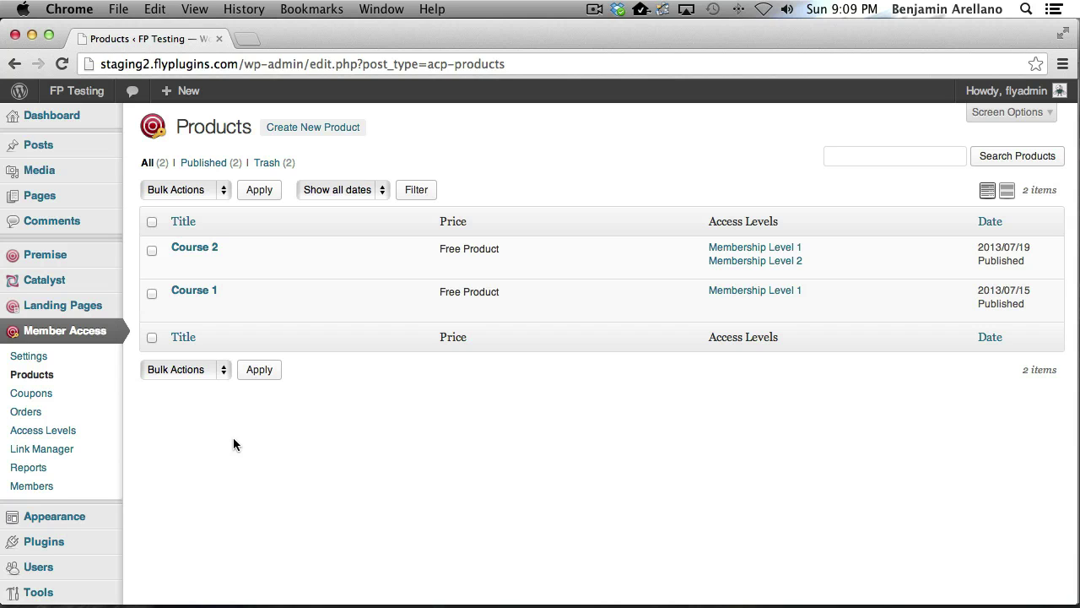
scroll(207, 443, "down", 3)
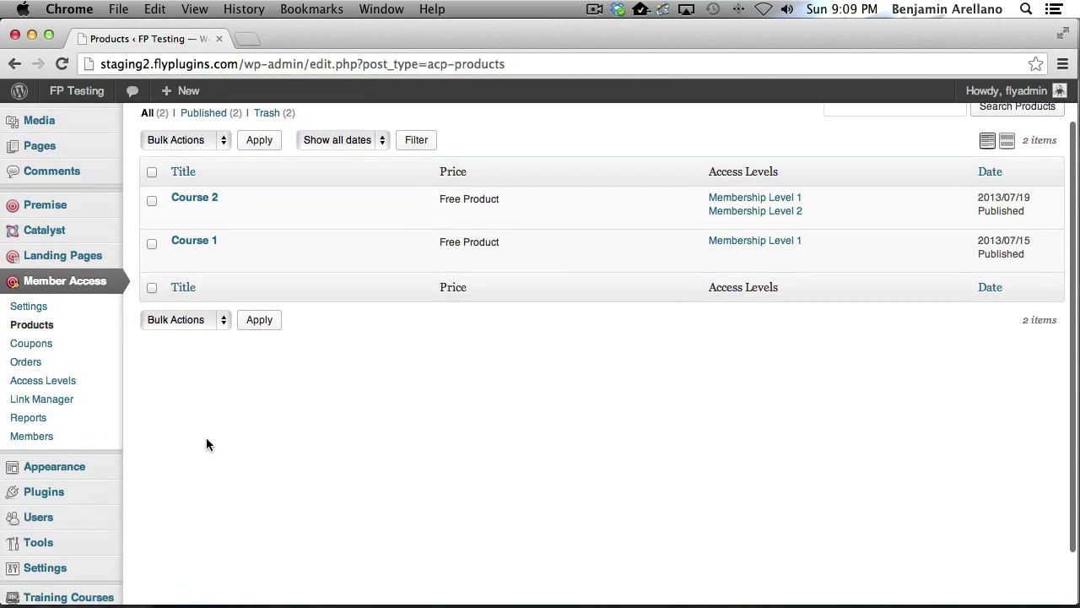
mouse_move(105, 536)
left_click(184, 334)
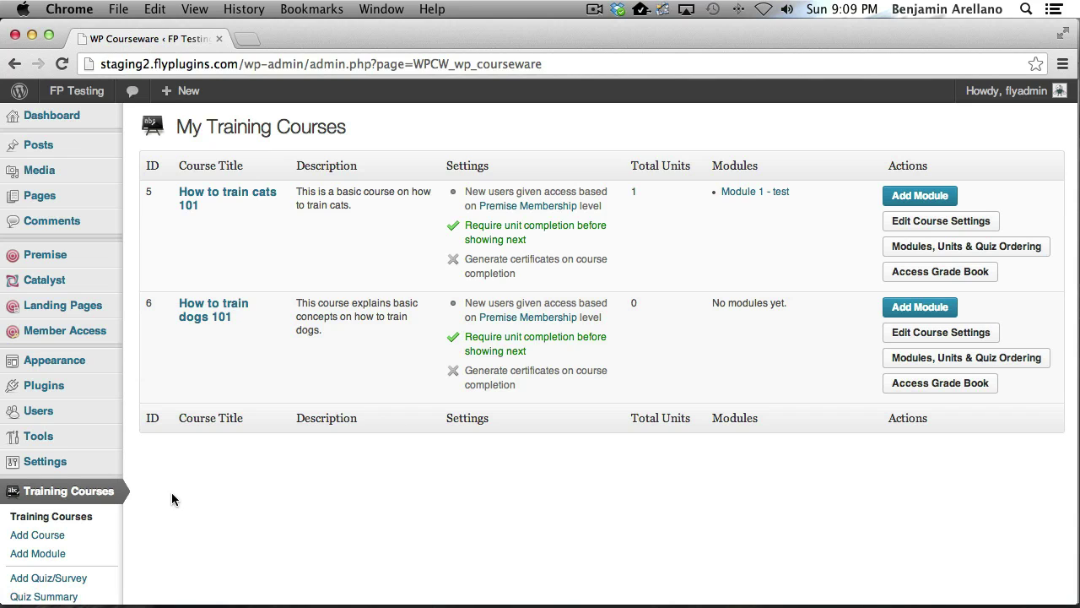
scroll(171, 492, "down", 4)
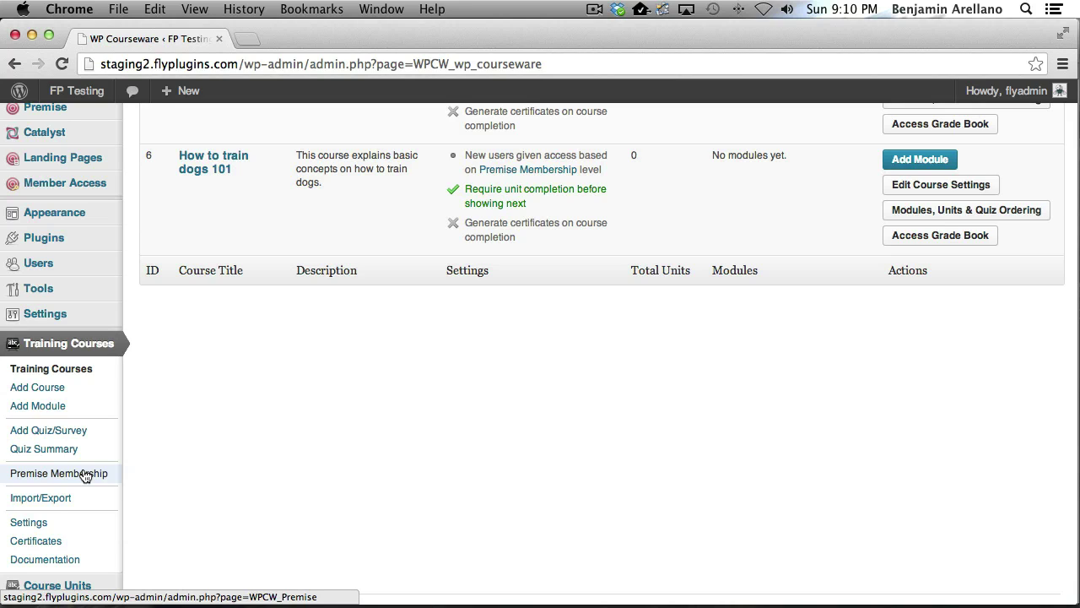
Grant the Course 2 level both How to train cats 101 and How to train dogs 101
left_click(85, 475)
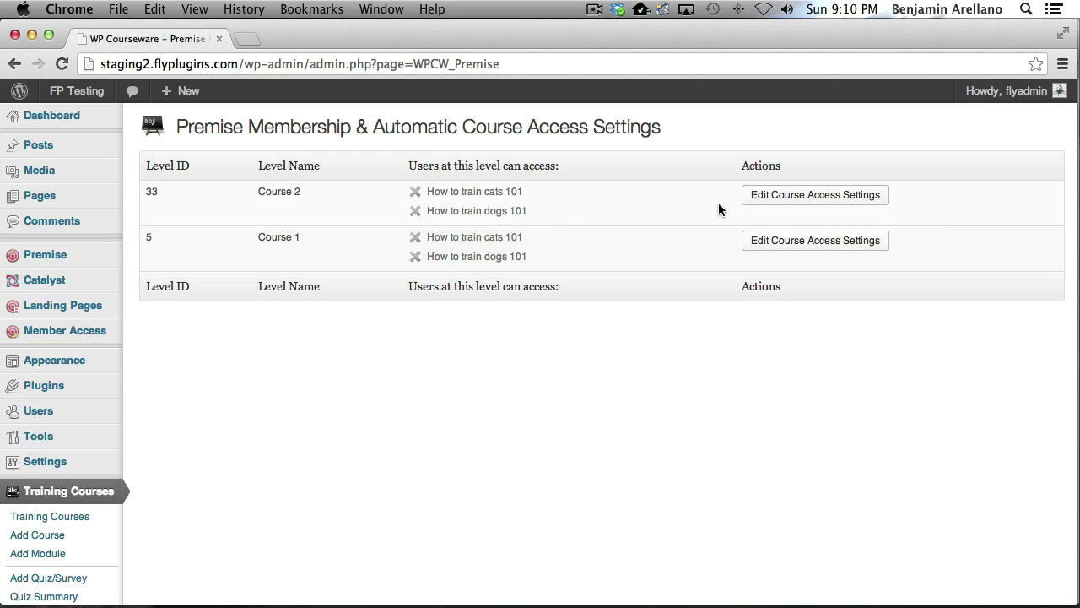
left_click(828, 205)
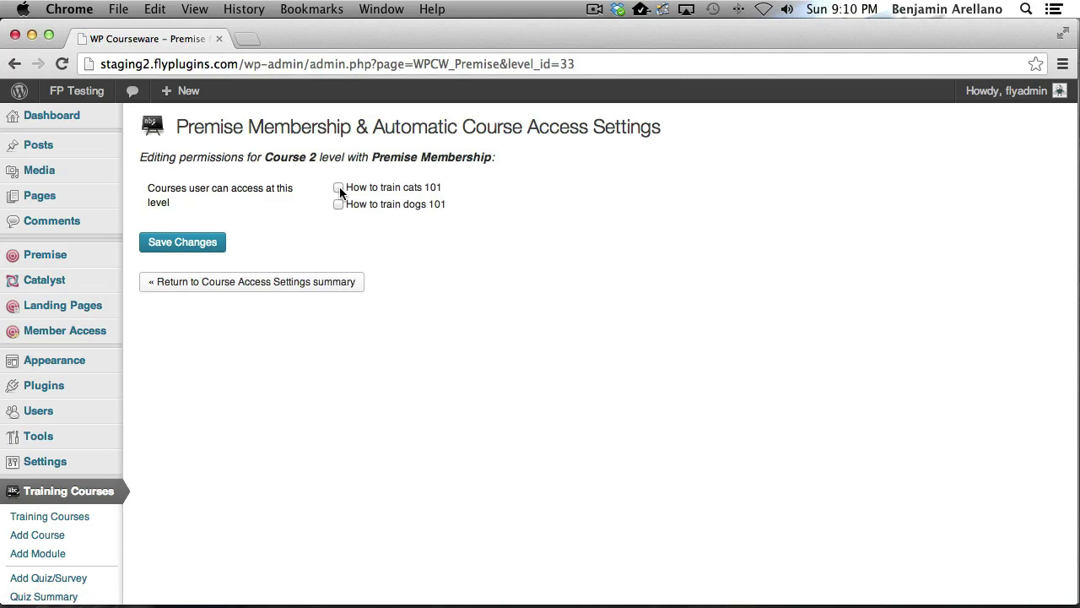
left_click(338, 187)
left_click(339, 205)
left_click(194, 245)
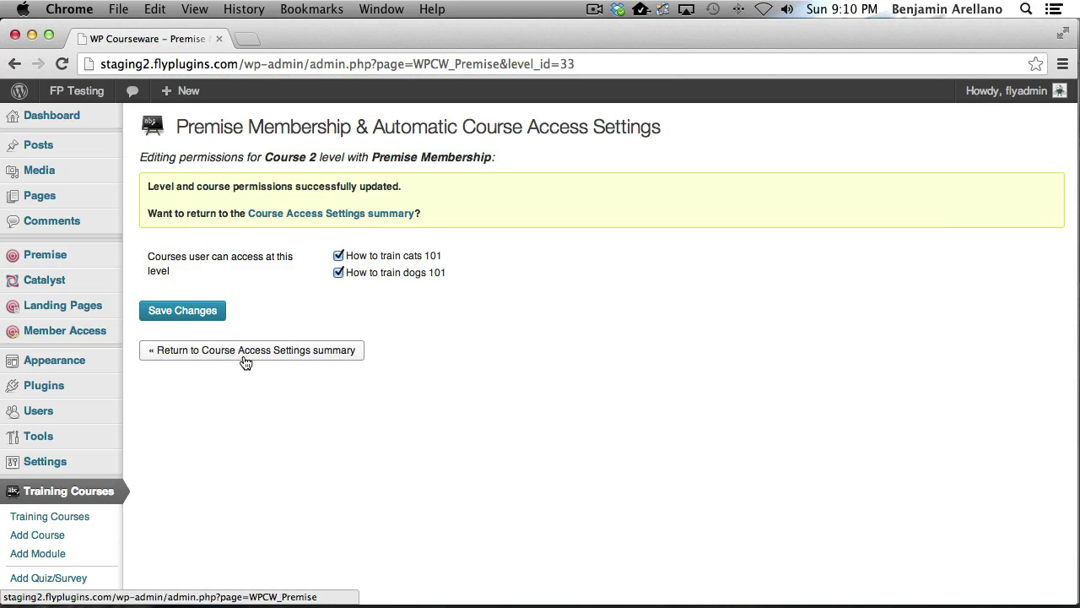
left_click(247, 355)
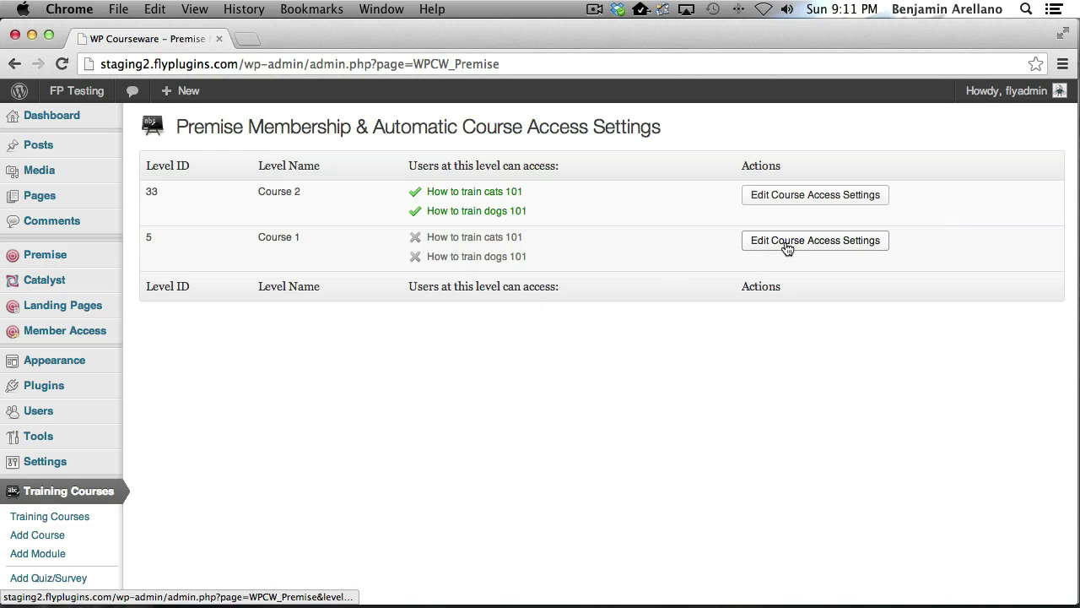
Grant the Course 1 level only How to train cats 101 and save
left_click(783, 245)
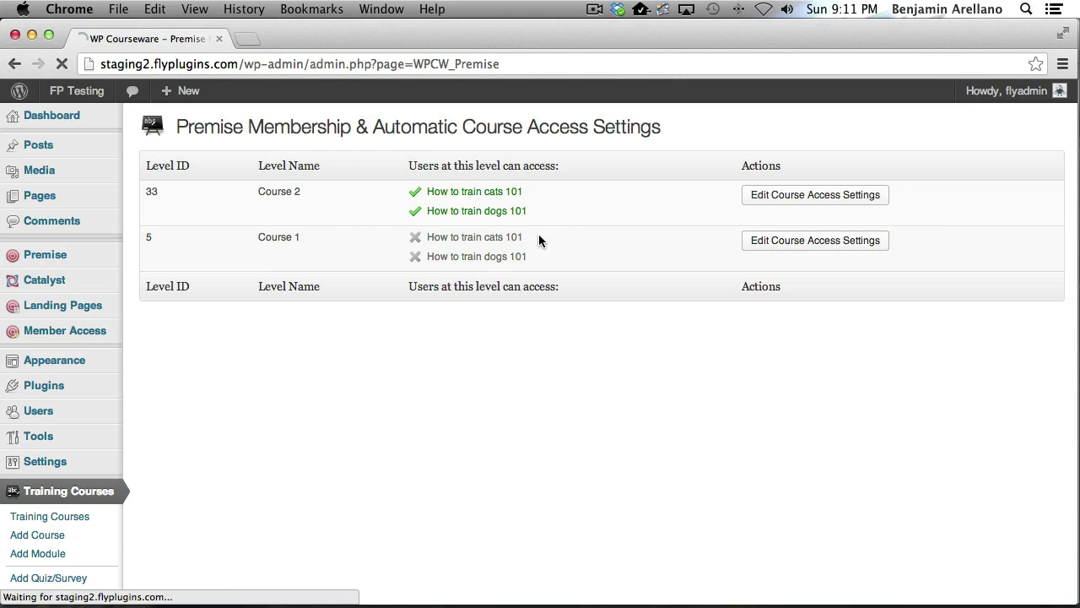
left_click(339, 188)
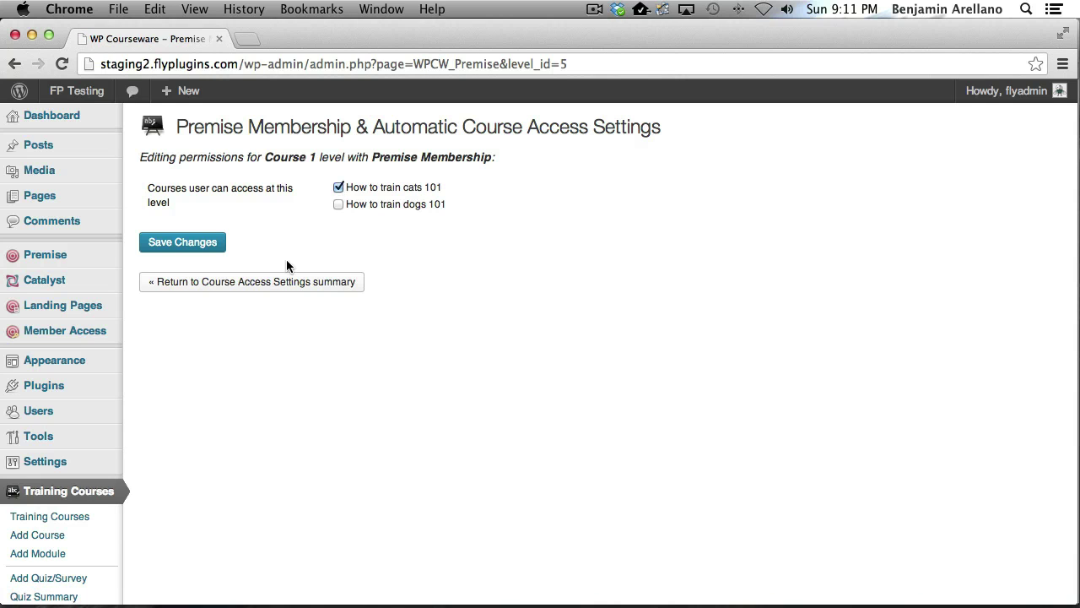
left_click(192, 249)
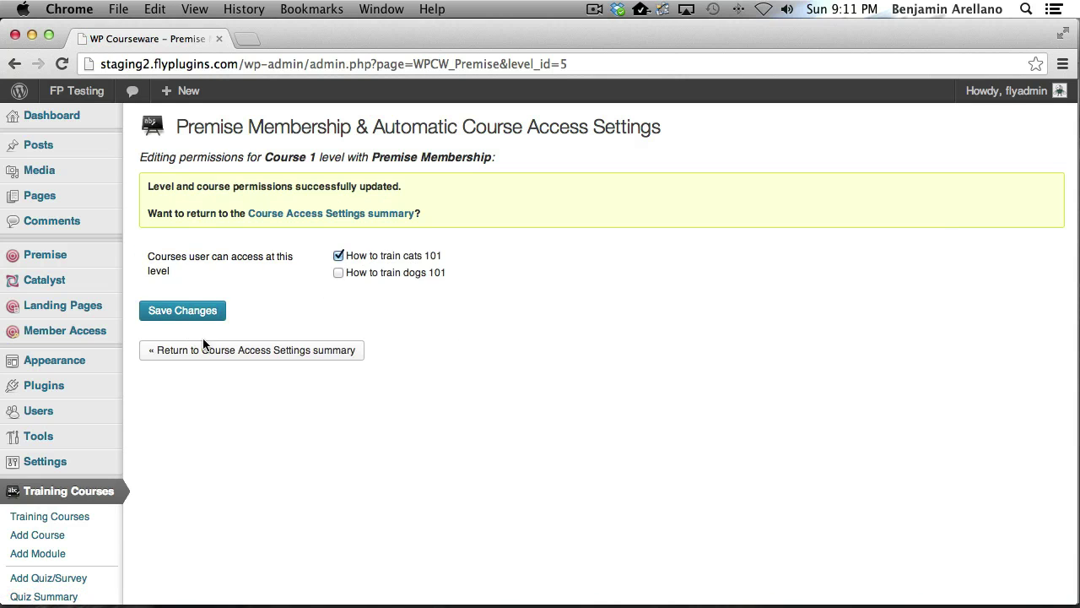
left_click(210, 350)
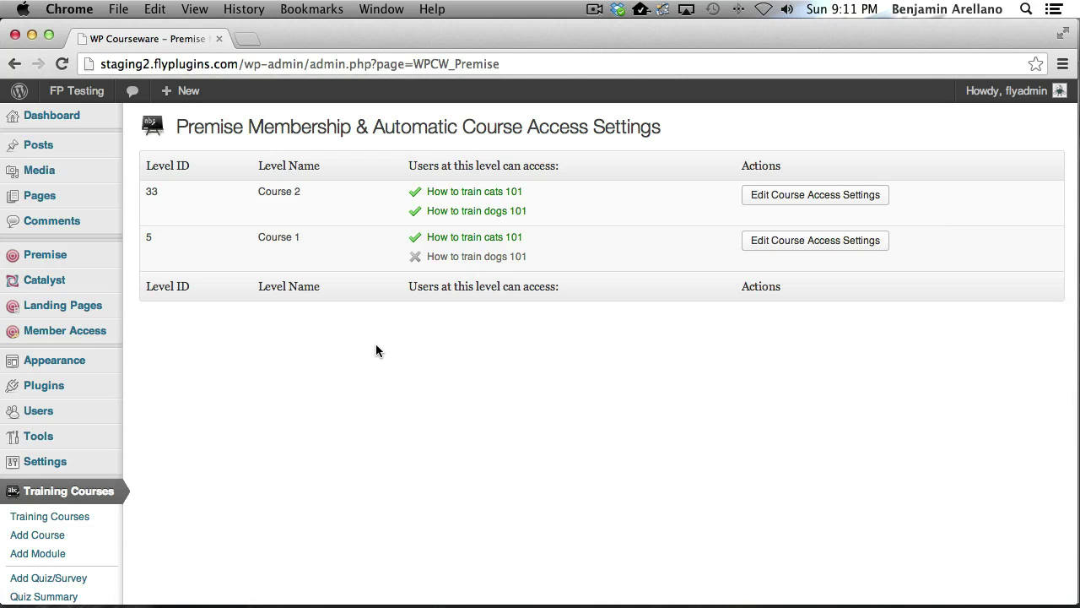
In Safari's checkout form, enter the test member's first name, last name and e-mail address
key("super+Tab")
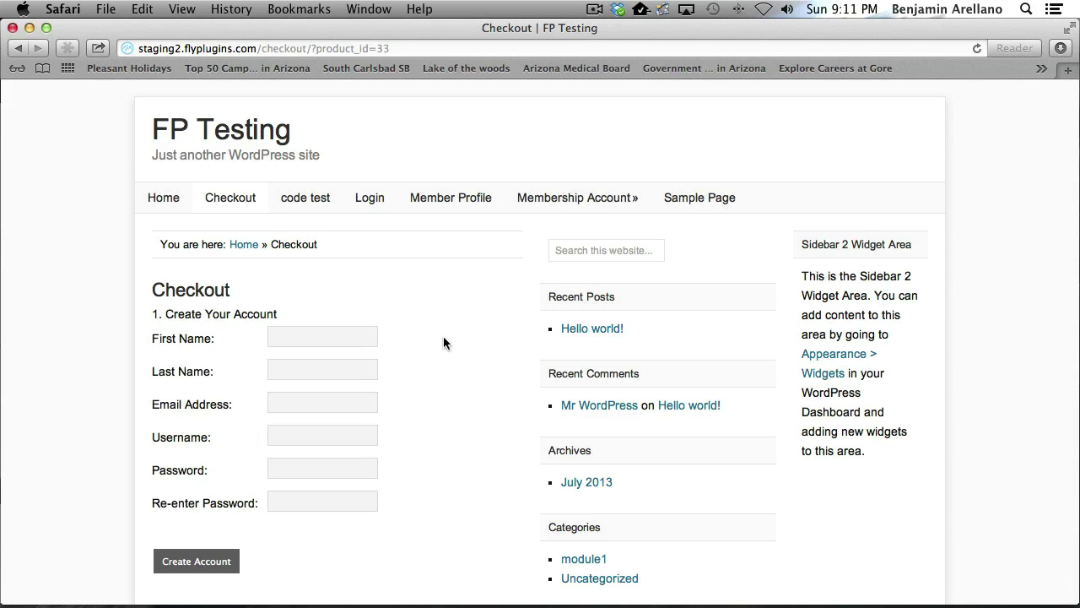
key("Tab")
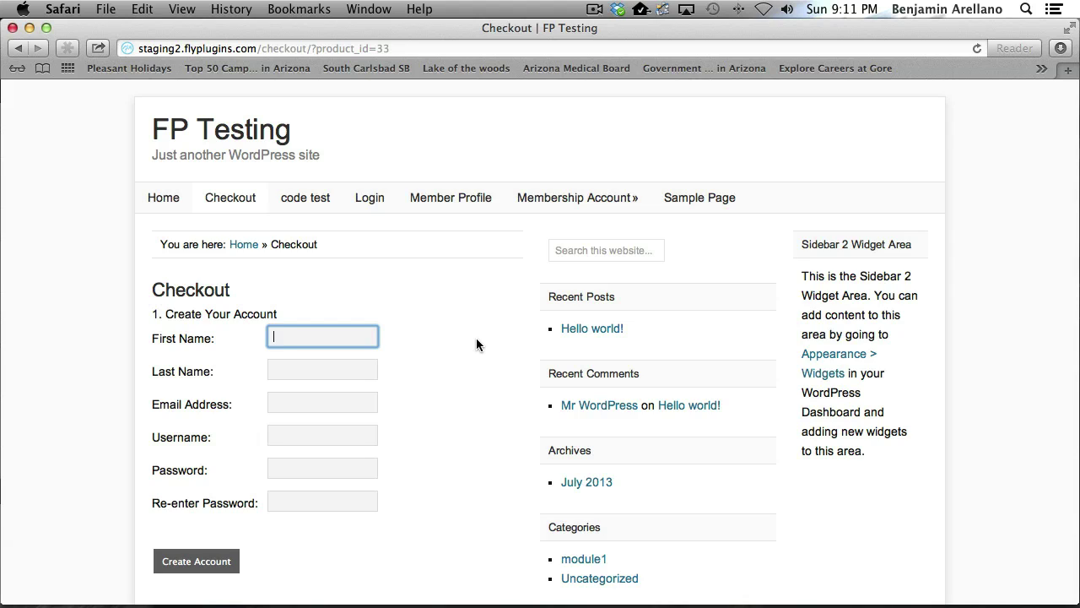
key("Tab")
key("Tab")
Add the member's username and password, create the account, and return to Chrome
key("Tab")
type("ben")
key("Tab")
type("password")
key("Tab")
type("password")
left_click(210, 557)
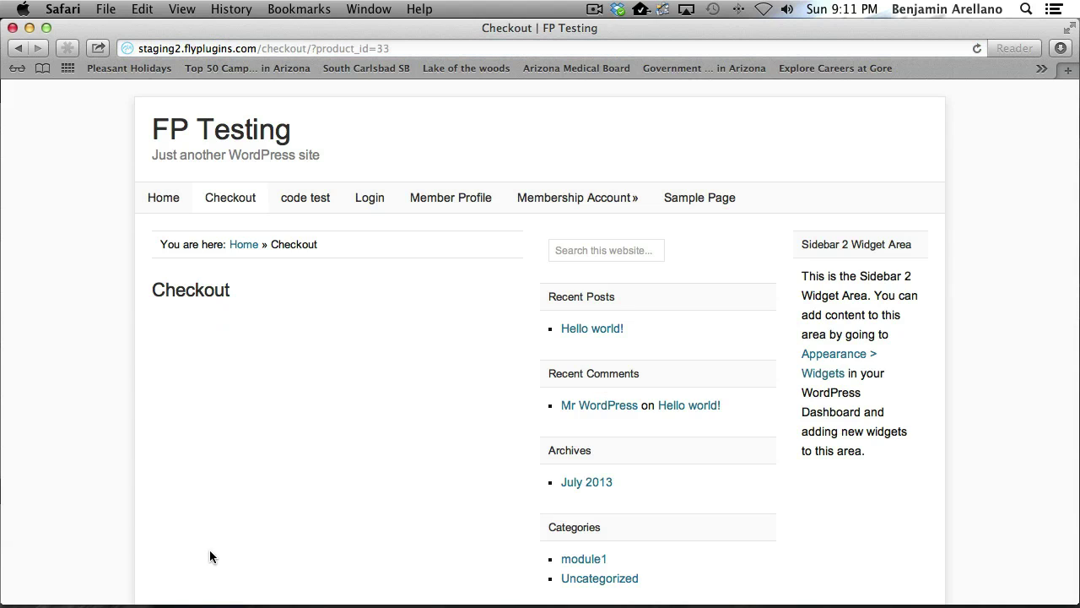
key("super+Tab")
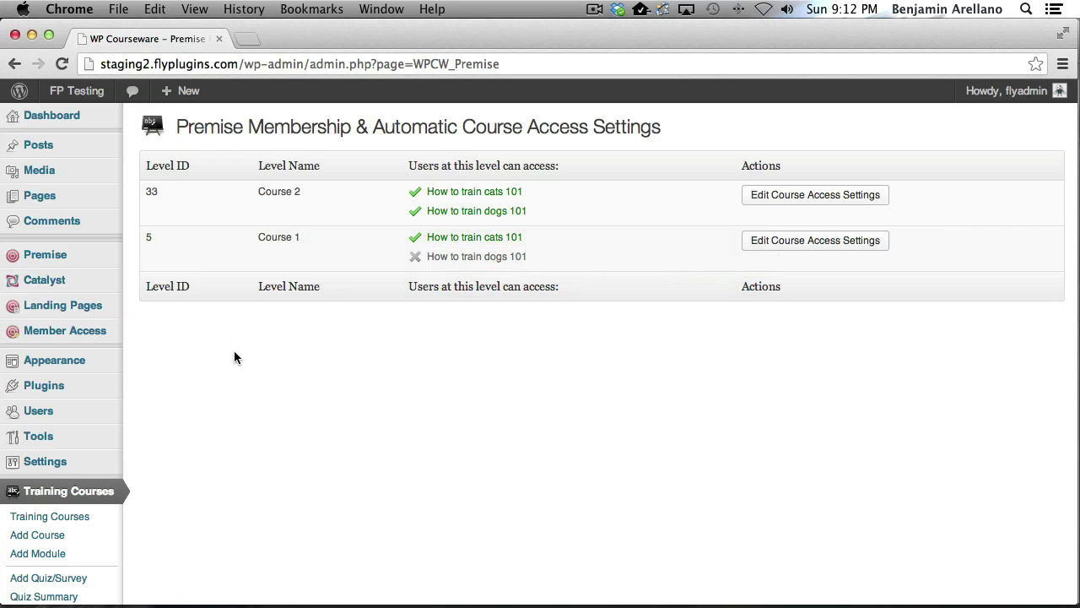
In All Users, highlight the new member's Training Course Progress showing both courses at 0%
mouse_move(79, 413)
left_click(146, 413)
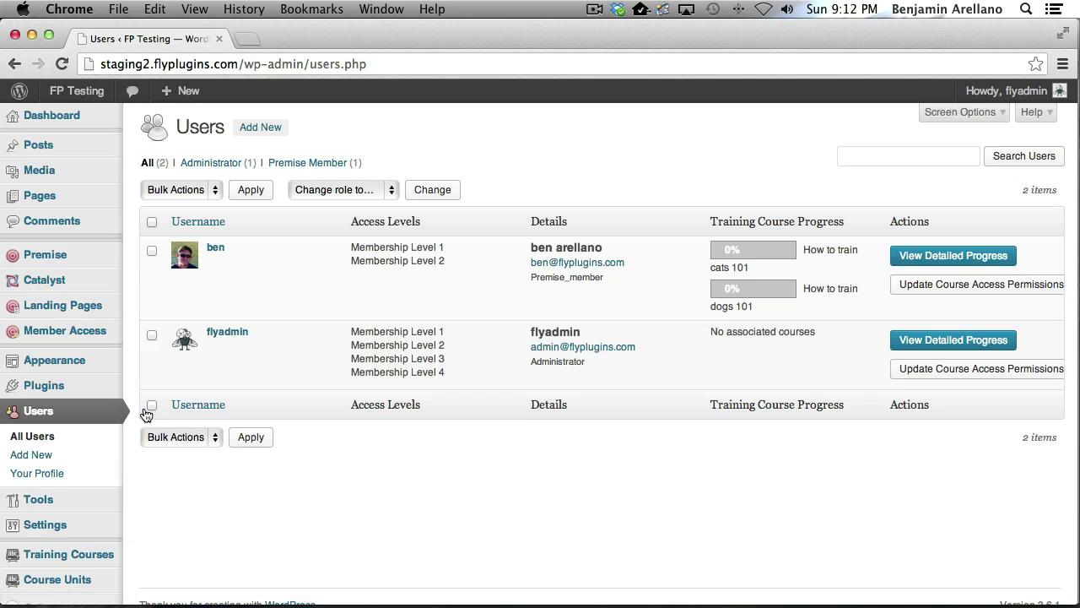
mouse_move(215, 253)
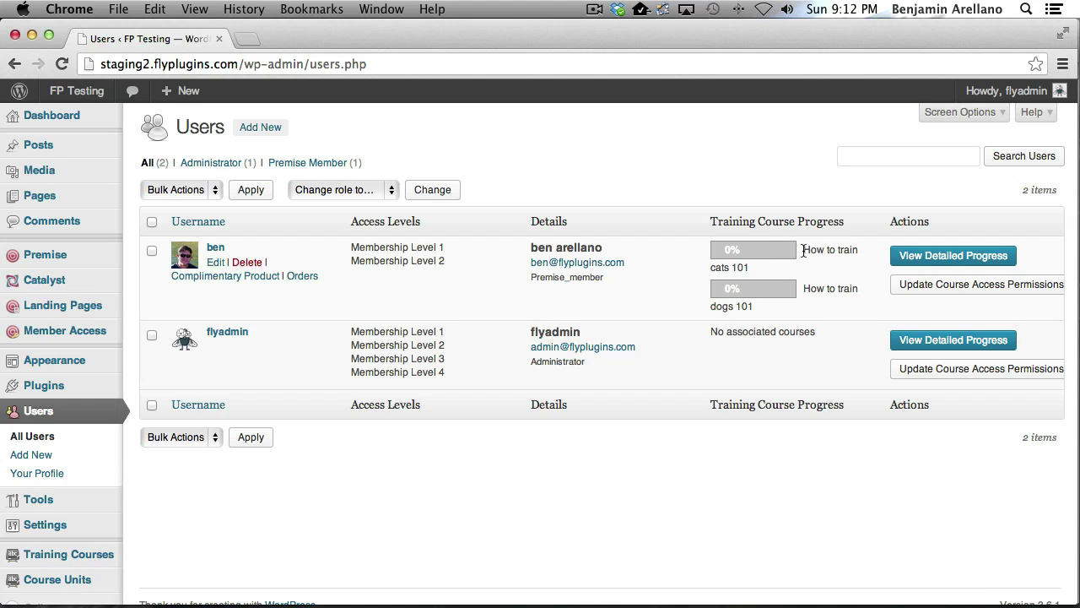
left_click_drag(802, 250, 858, 262)
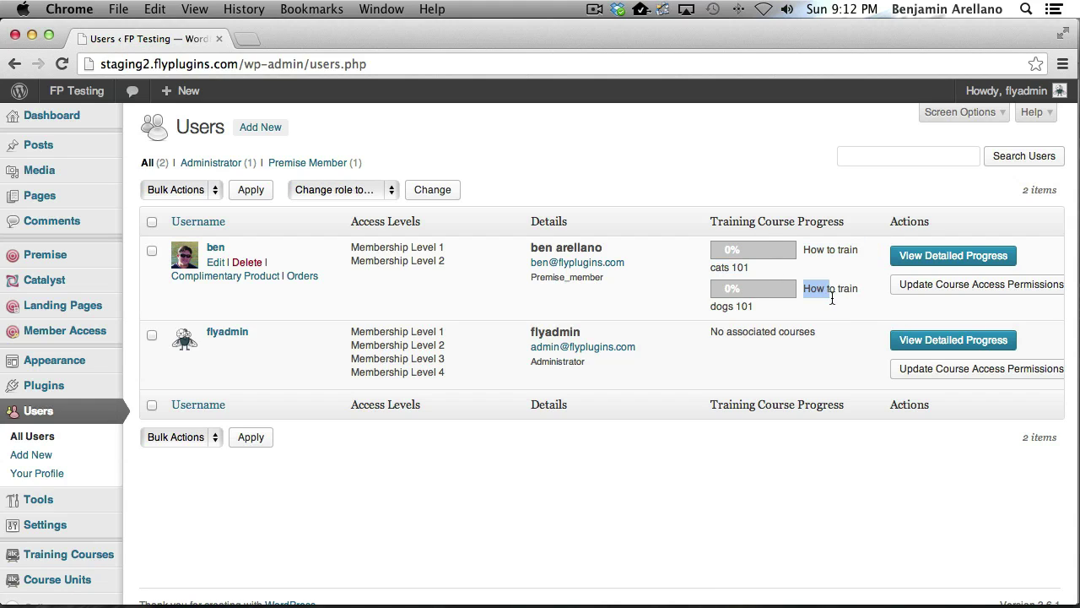